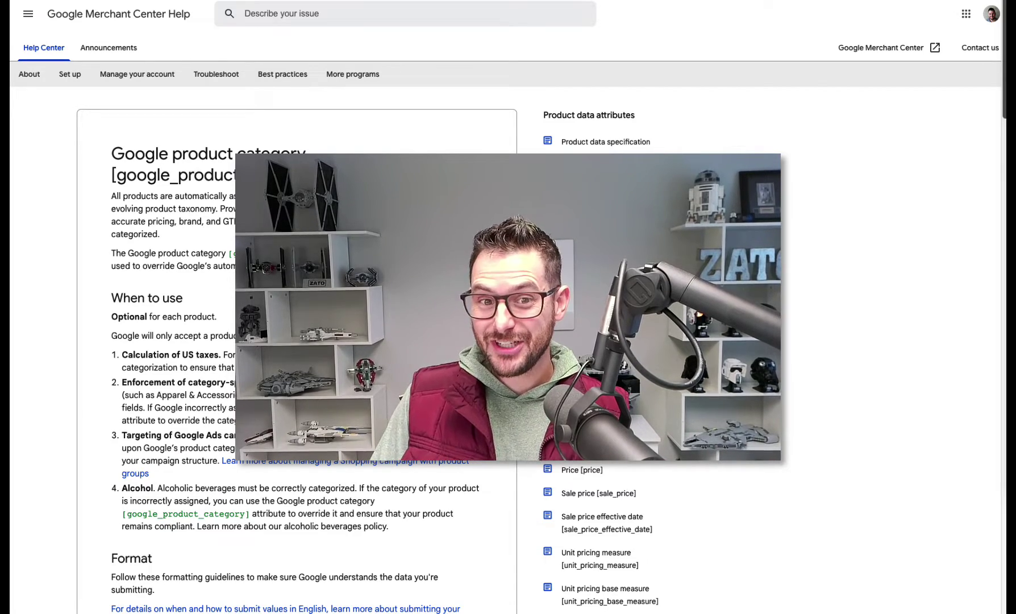
Step: Scroll down the google_product_category help article
scroll(933, 321, down, 2)
Step: Scroll to the When to use and Format sections, then return to the test feed sheet
scroll(932, 322, down, 2)
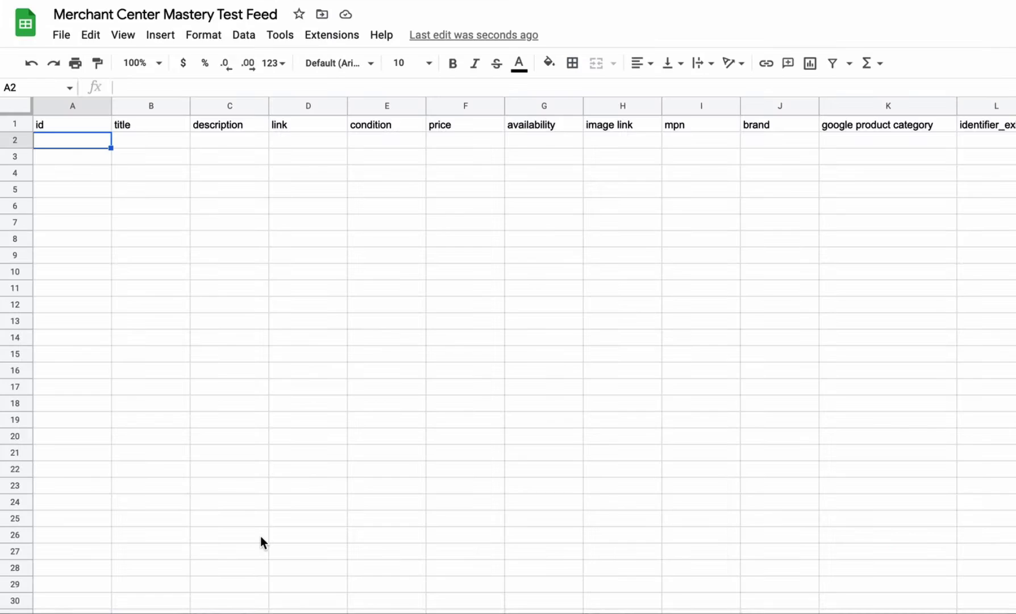
click(260, 536)
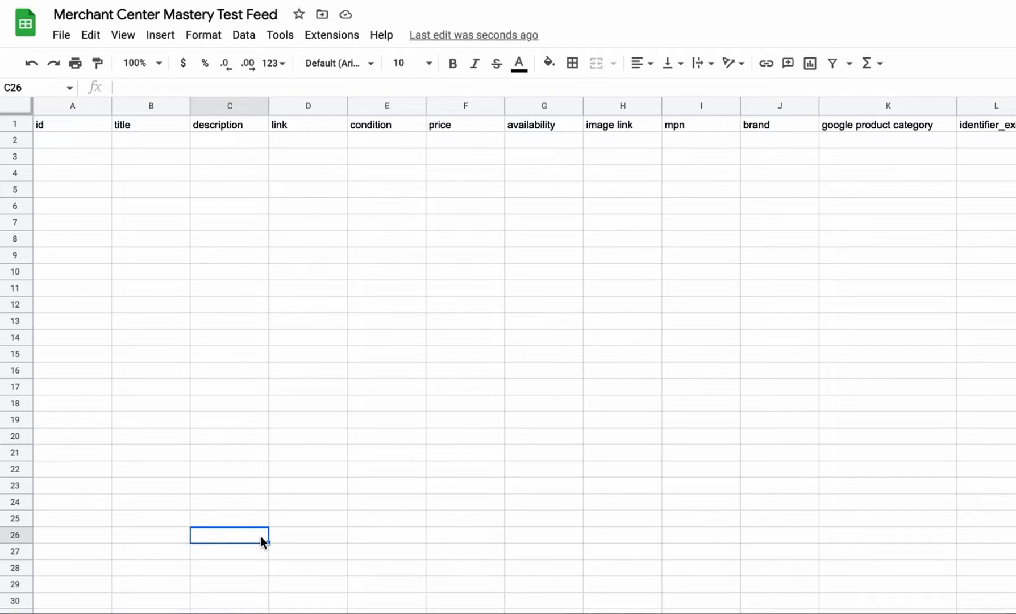
Step: Review the feed's rows and the id, link, image link, brand and google product category columns
drag(54, 119, 1015, 518)
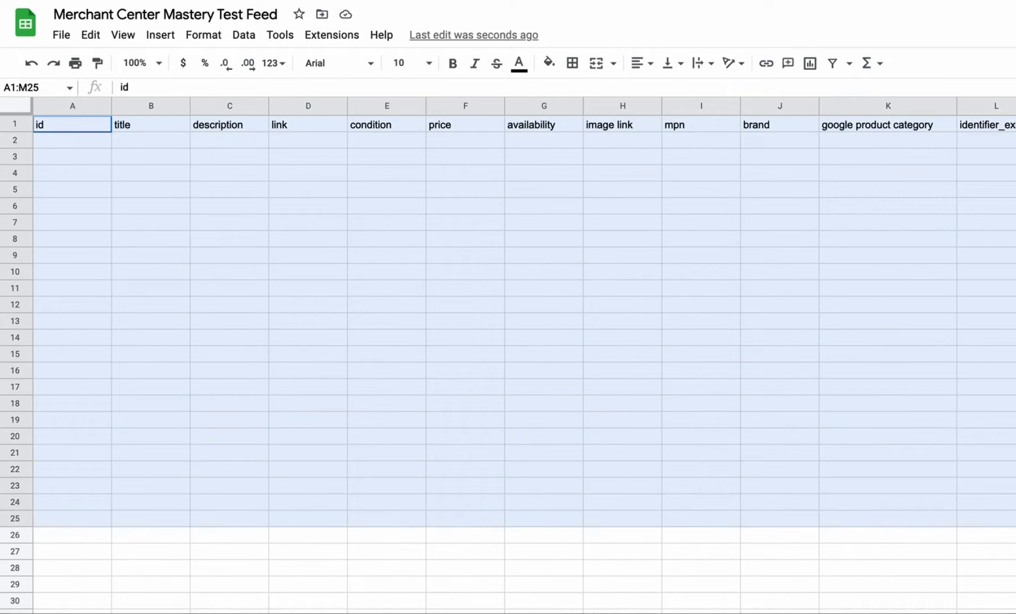
click(105, 188)
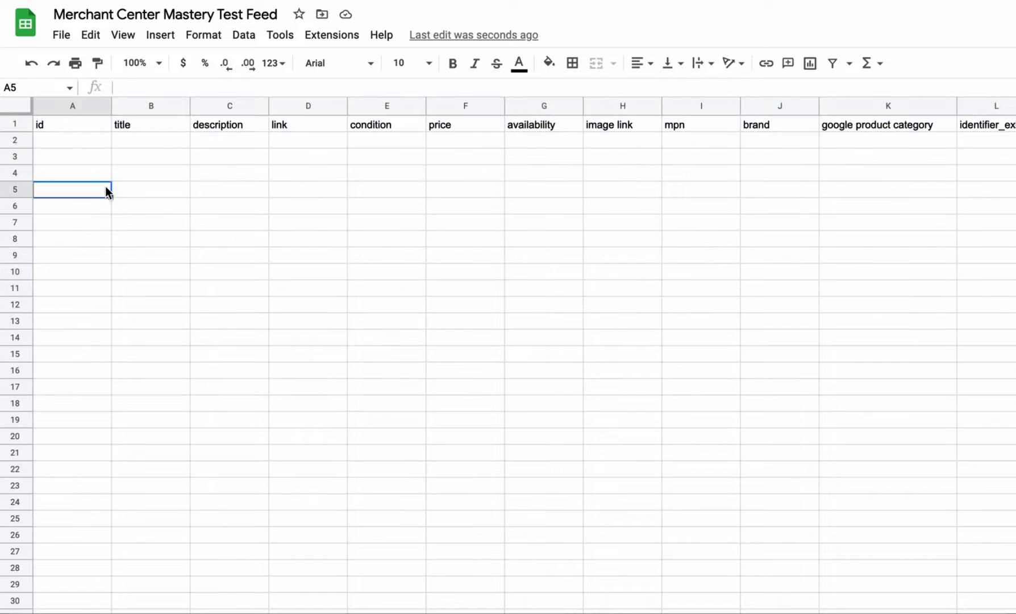
click(17, 139)
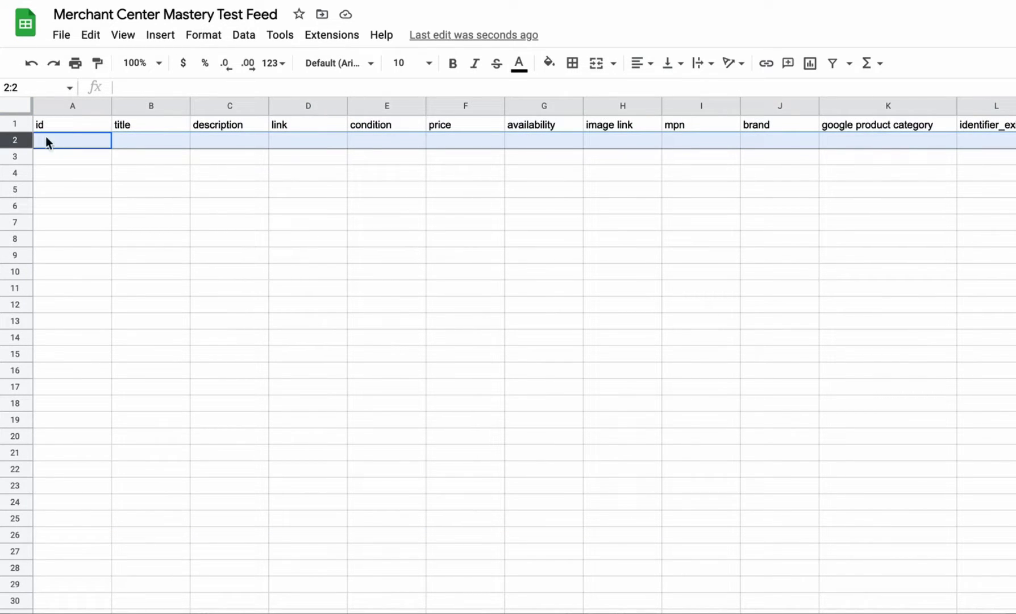
click(251, 186)
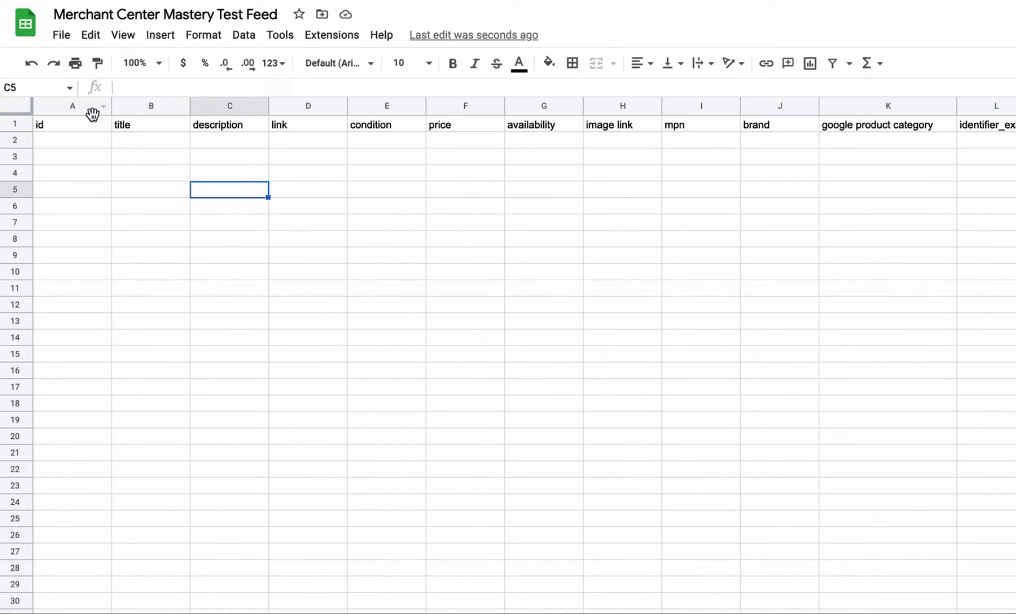
click(91, 108)
click(289, 106)
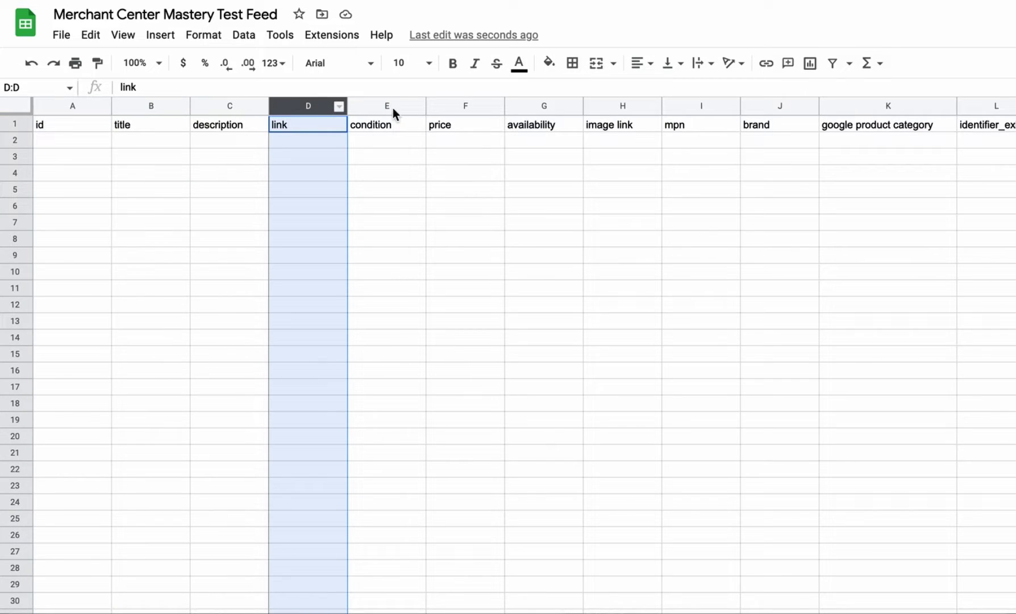
click(598, 100)
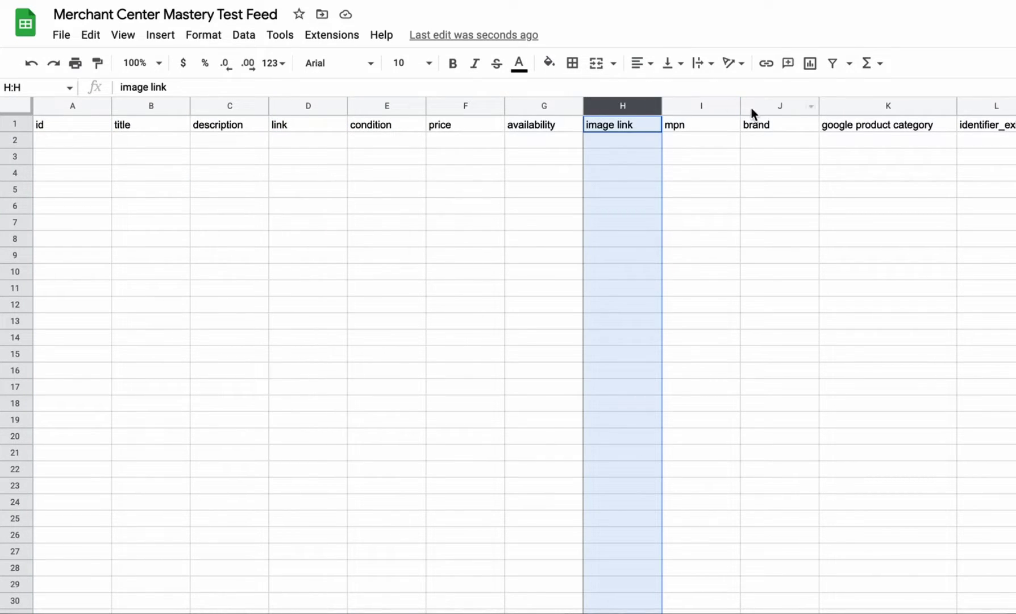
click(762, 108)
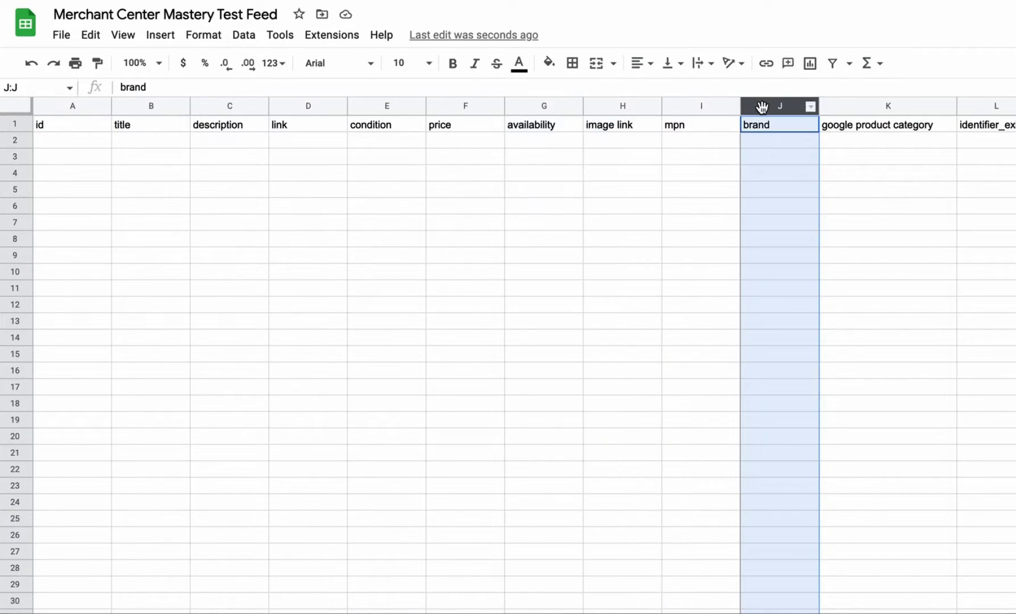
click(840, 106)
Step: Enter the category donuts > yummy donuts in cell K3
click(860, 156)
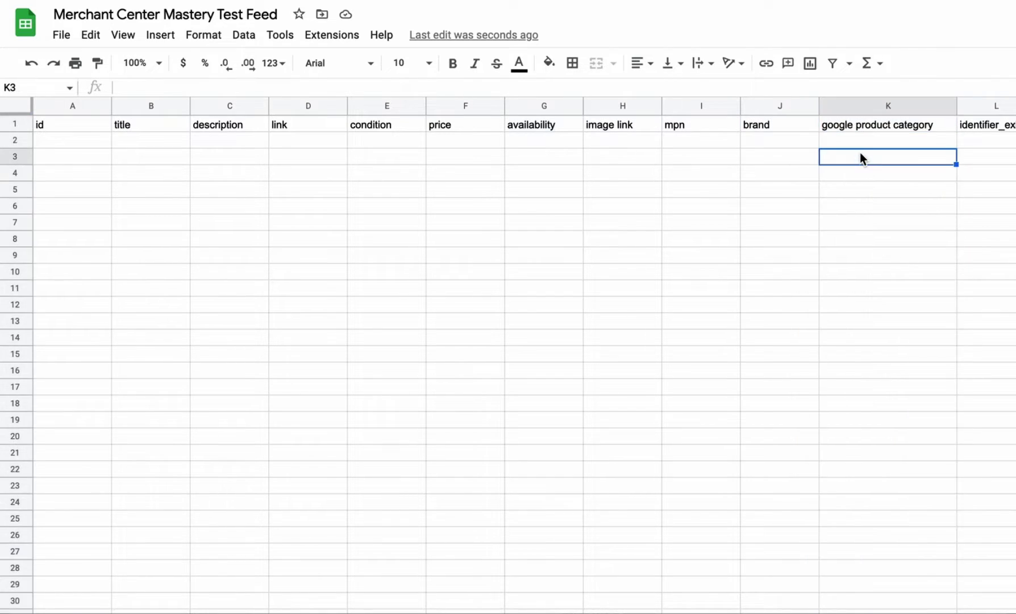
text(donuts)
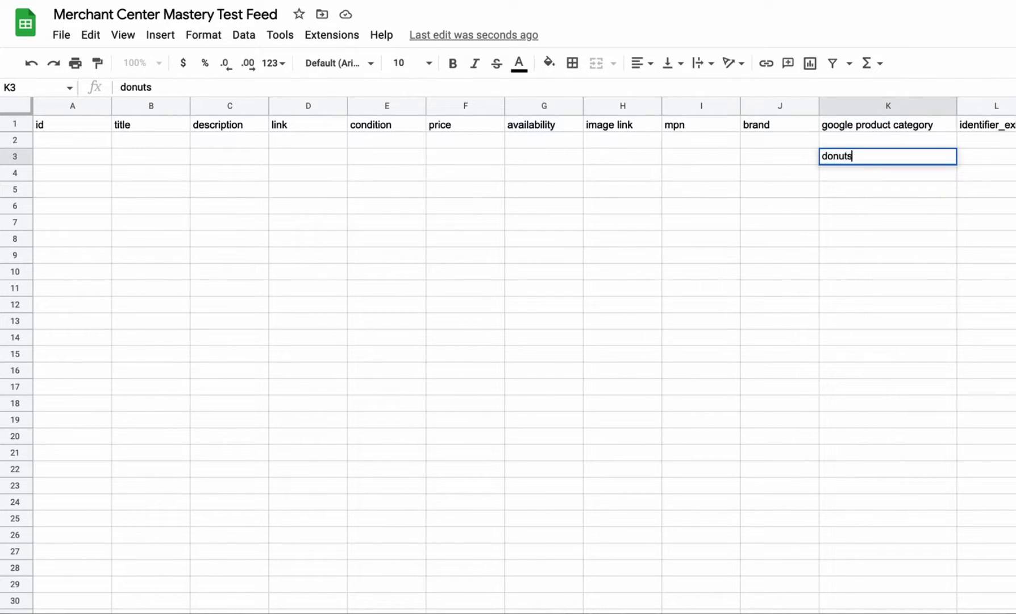
text( > yummy donuts)
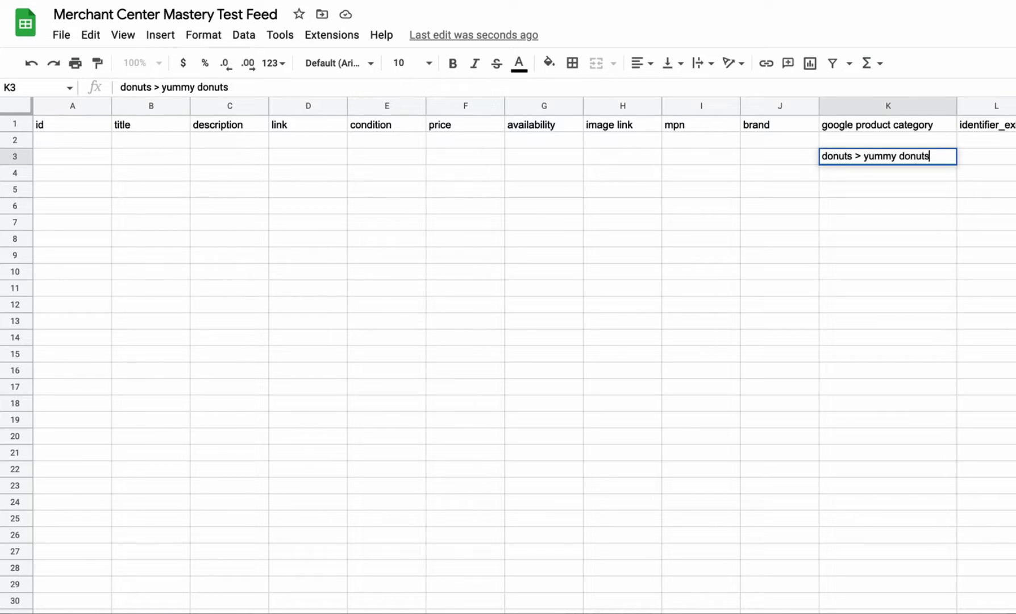
key(Return)
Step: Title row 3 Big Donuts and enter the search text 'big donuts for sale'
click(888, 258)
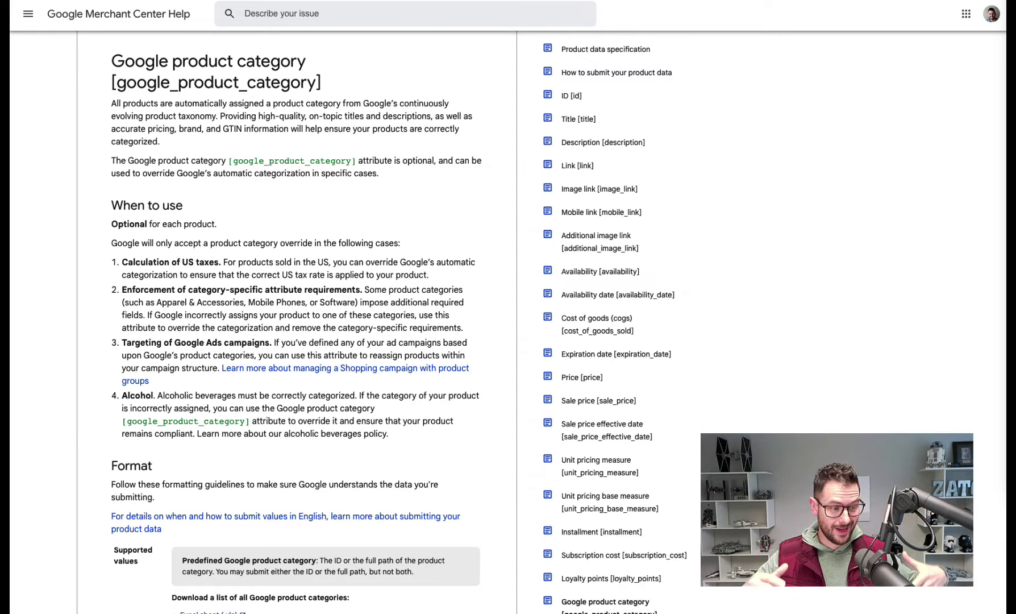
text(Big D)
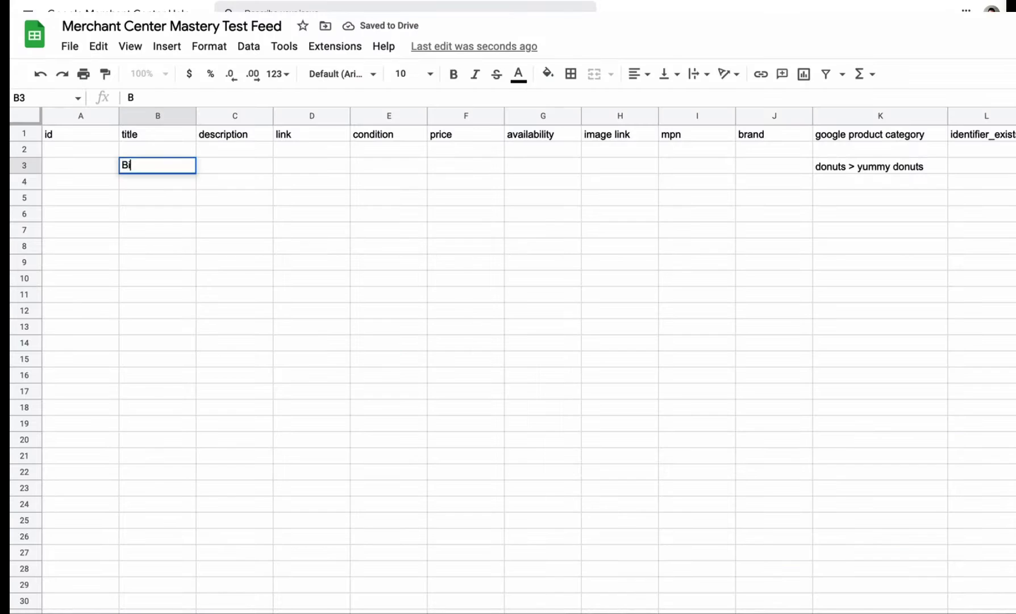
text(onuts)
key(Tab)
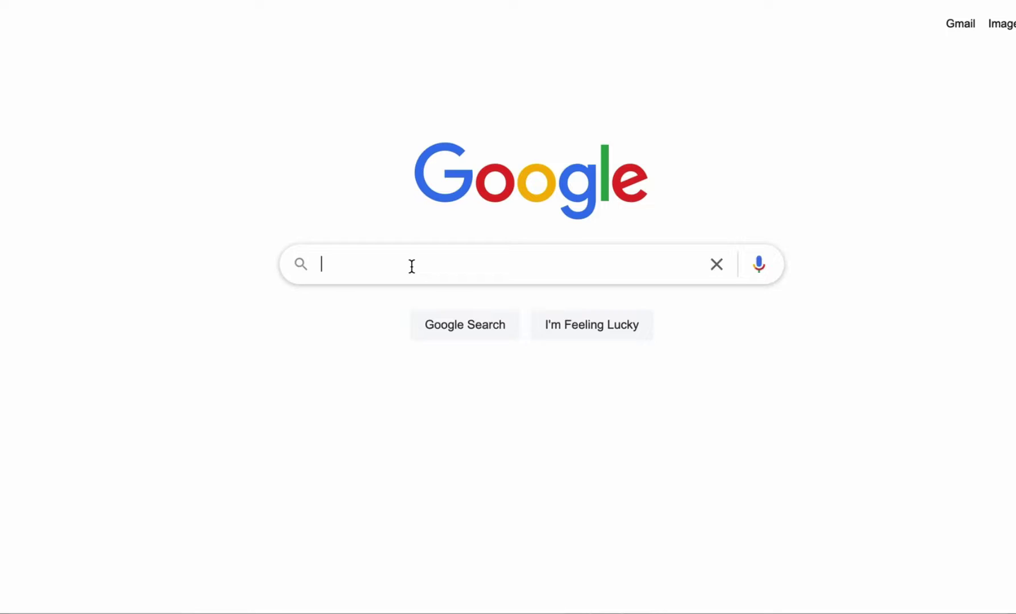
text(big donuts for sale)
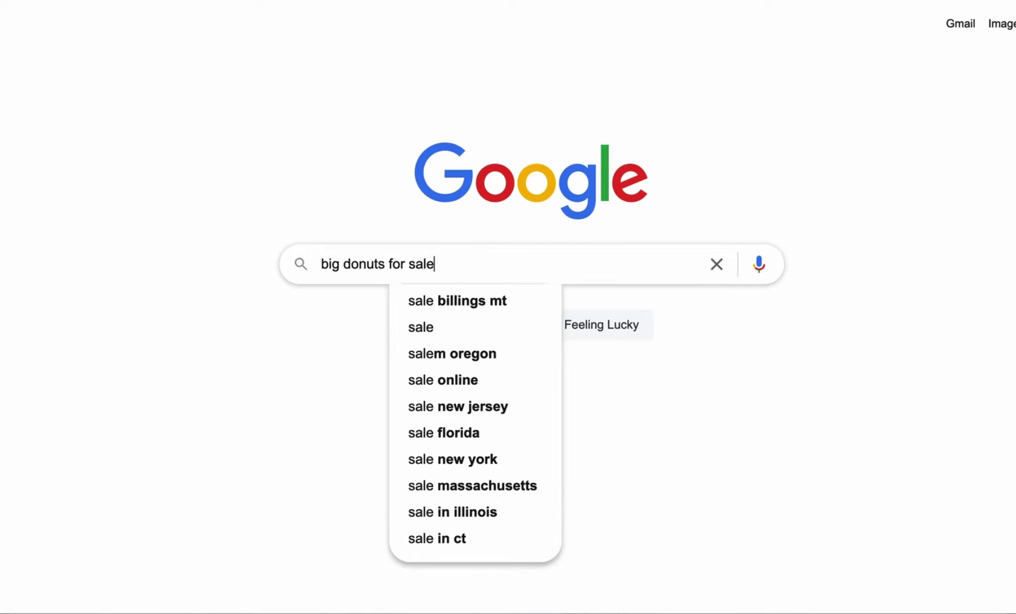
Step: Run the Google search for 'big donuts for sale'
key(Return)
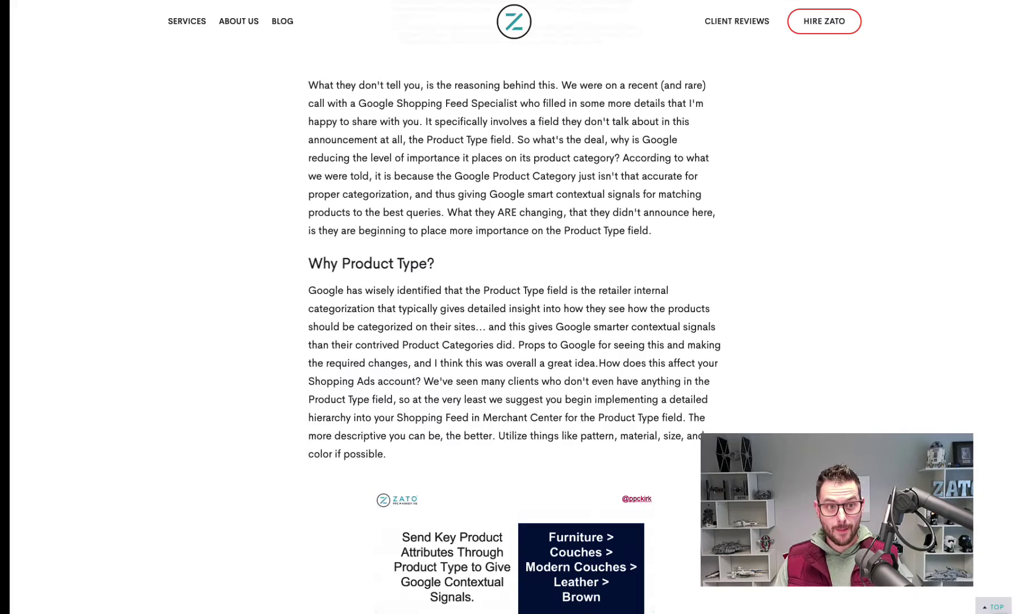
Step: Scroll through the Apparel category paths and on to the Zato blog article
scroll(760, 118, up, 15)
scroll(844, 195, down, 3)
scroll(843, 192, down, 3)
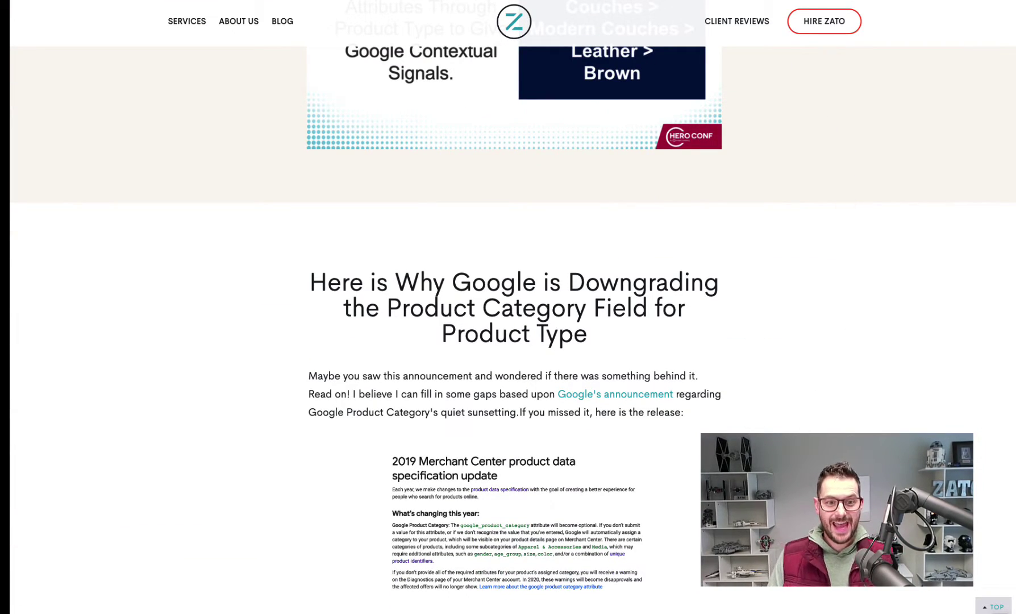
Step: Copy the address of the blog's 'Google's announcement' link
click(628, 399)
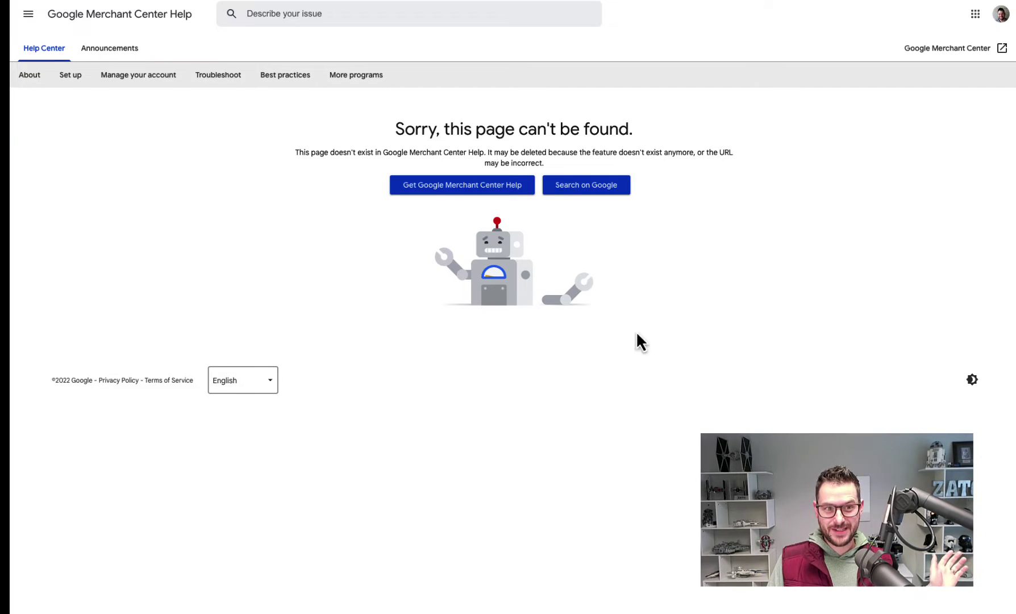
key(alt+Left)
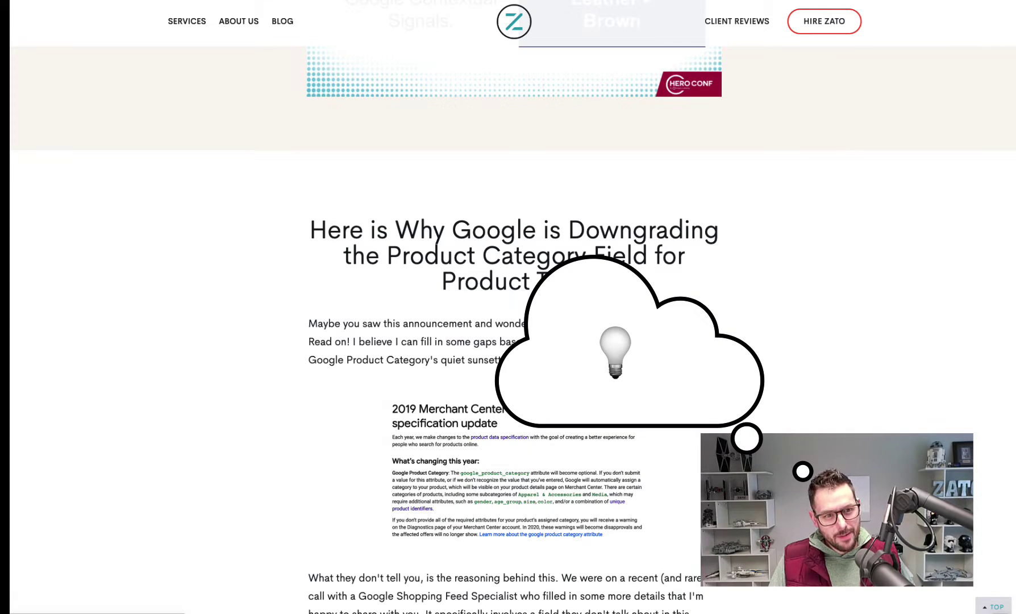
right_click(654, 343)
click(708, 418)
Step: Search Google for 'wayback' in a new tab
key(super+t)
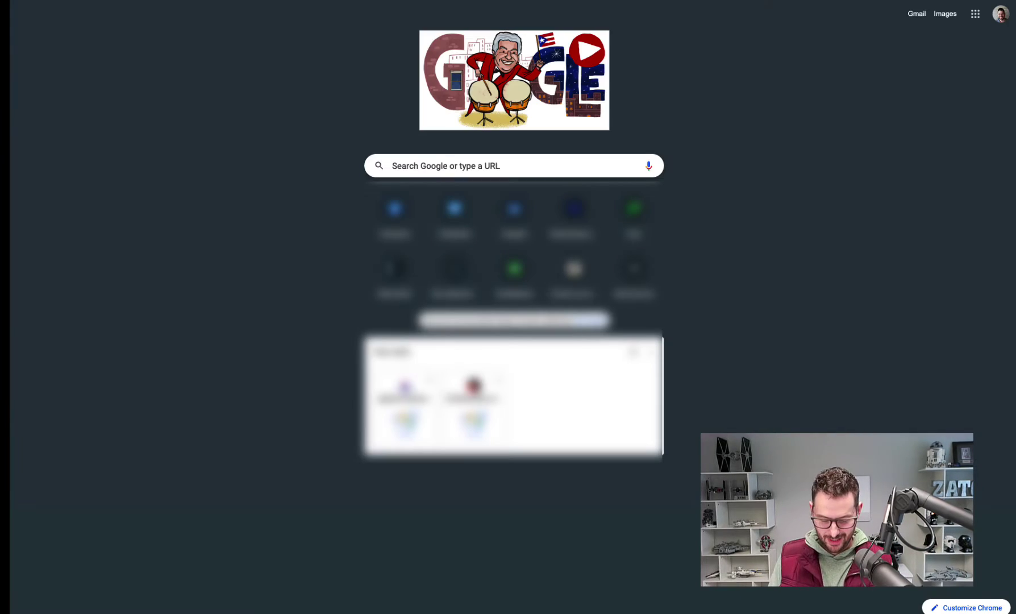
text(wayback)
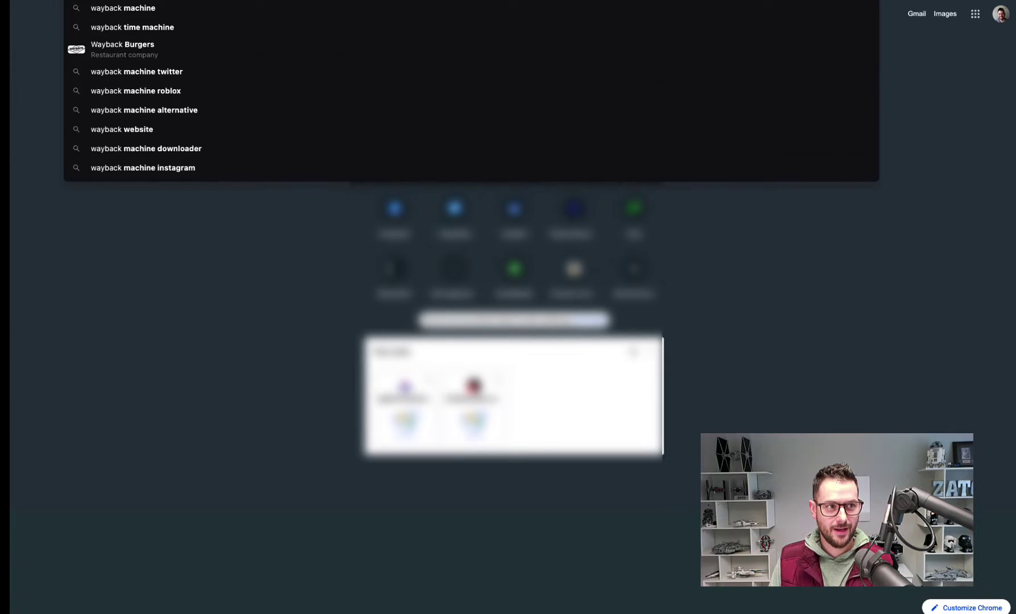
key(Return)
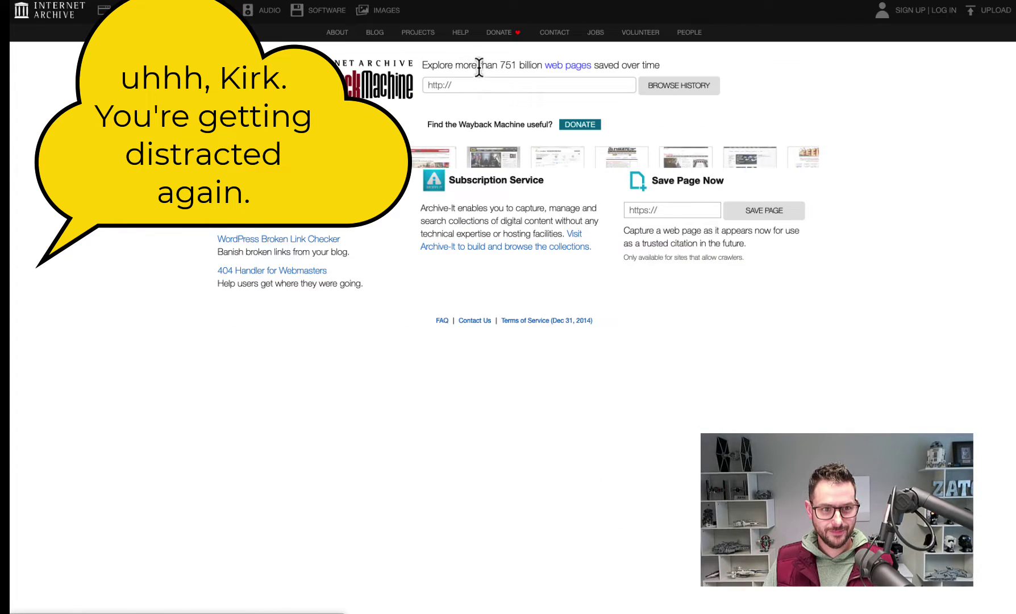
Step: Look up the copied announcement URL in the Wayback Machine and open its 12 August 2020 snapshot
click(479, 85)
key(ctrl+v)
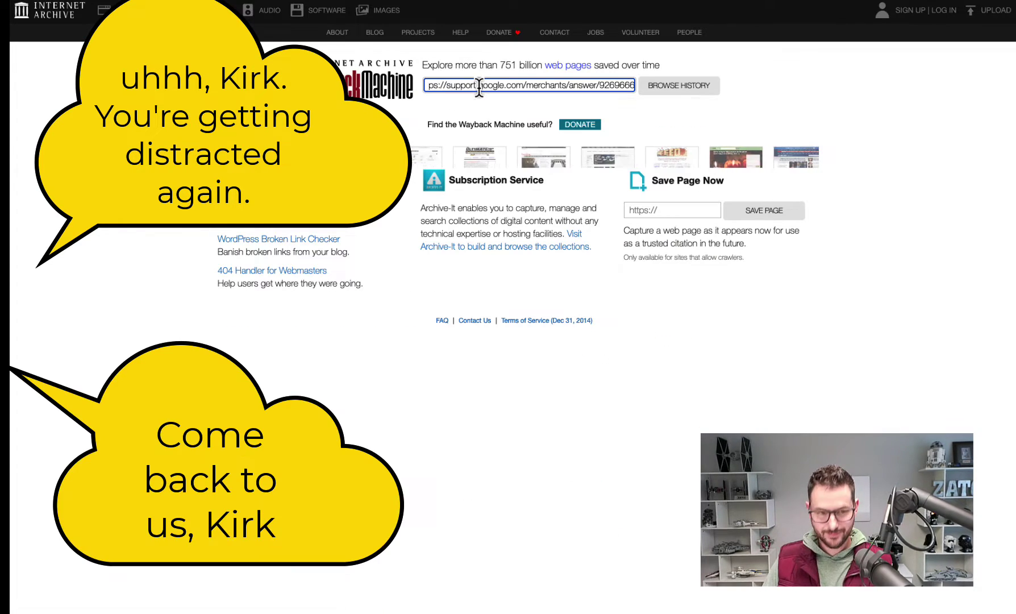
key(Return)
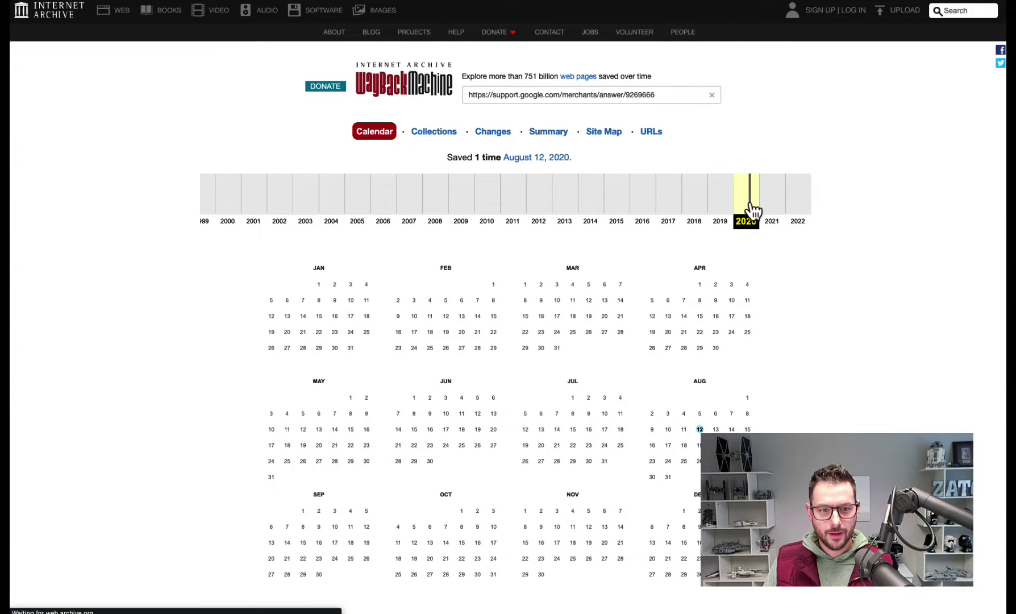
scroll(717, 268, down, 3)
mouse_move(700, 297)
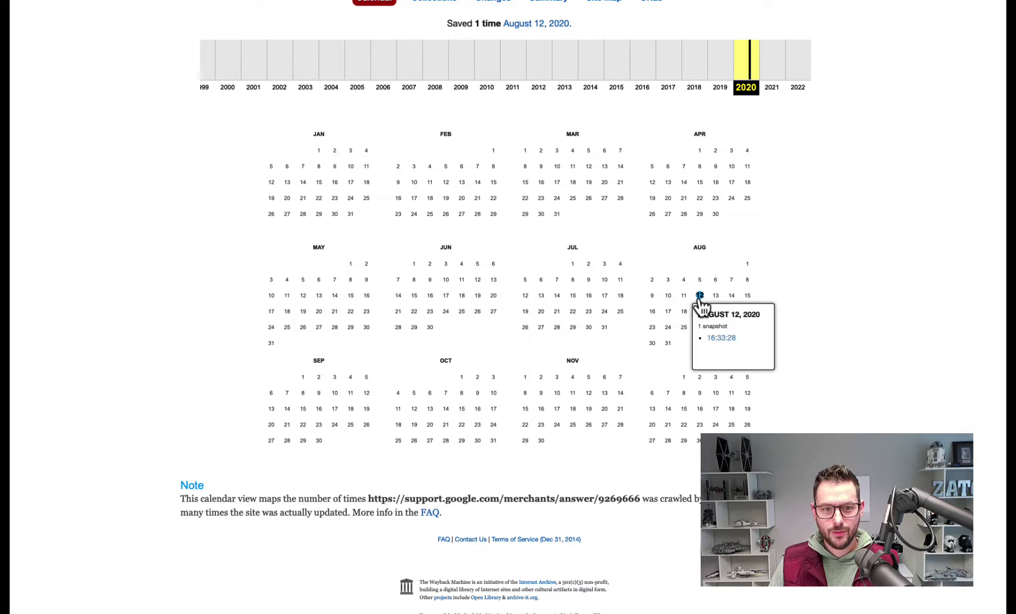
click(700, 297)
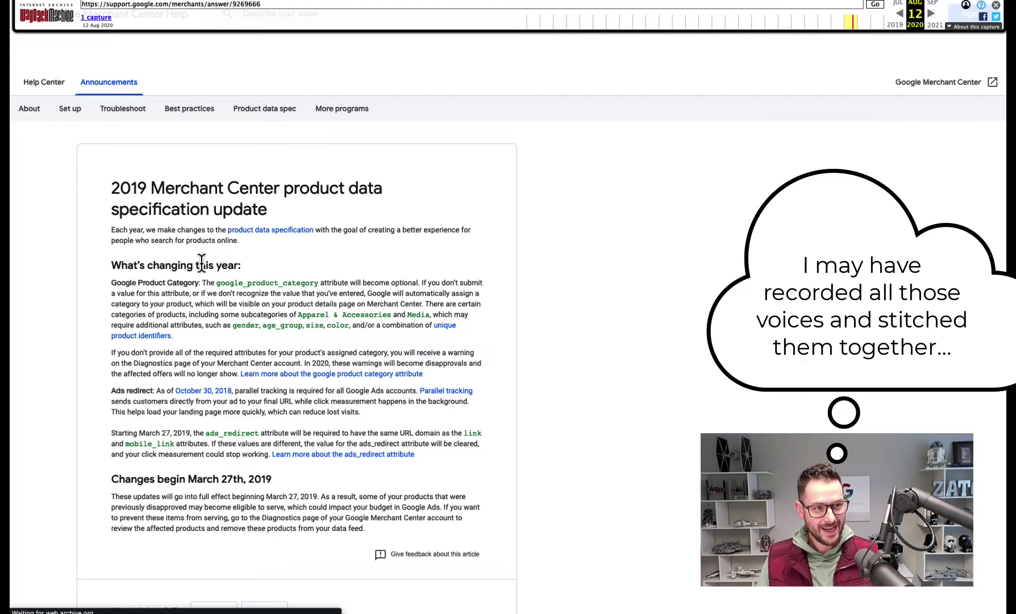
Step: Highlight the Changes begin date and the Google Product Category paragraph in the archived announcement
scroll(310, 274, down, 2)
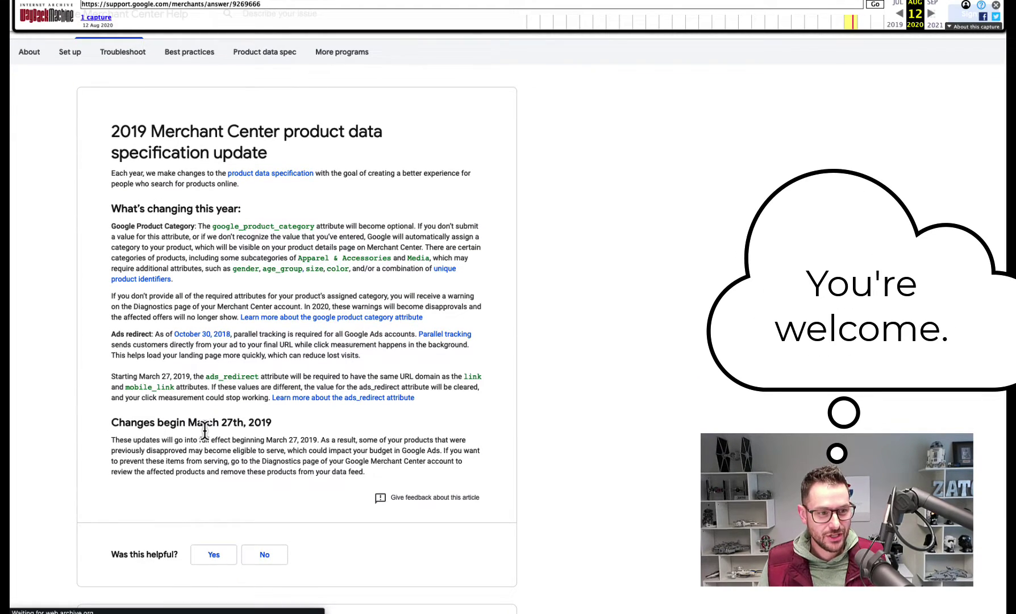
drag(197, 424, 281, 422)
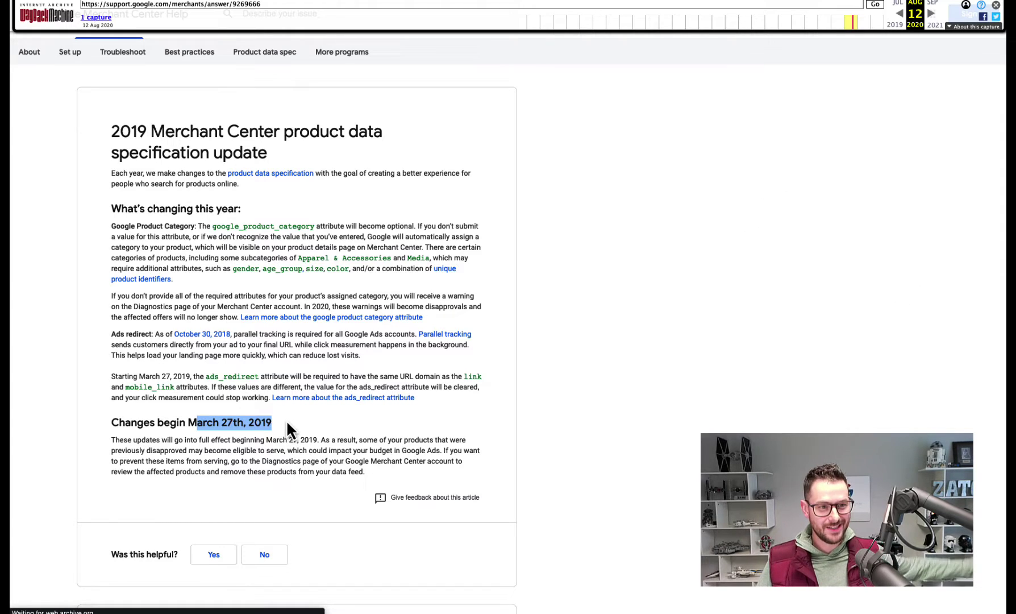
triple_click(223, 242)
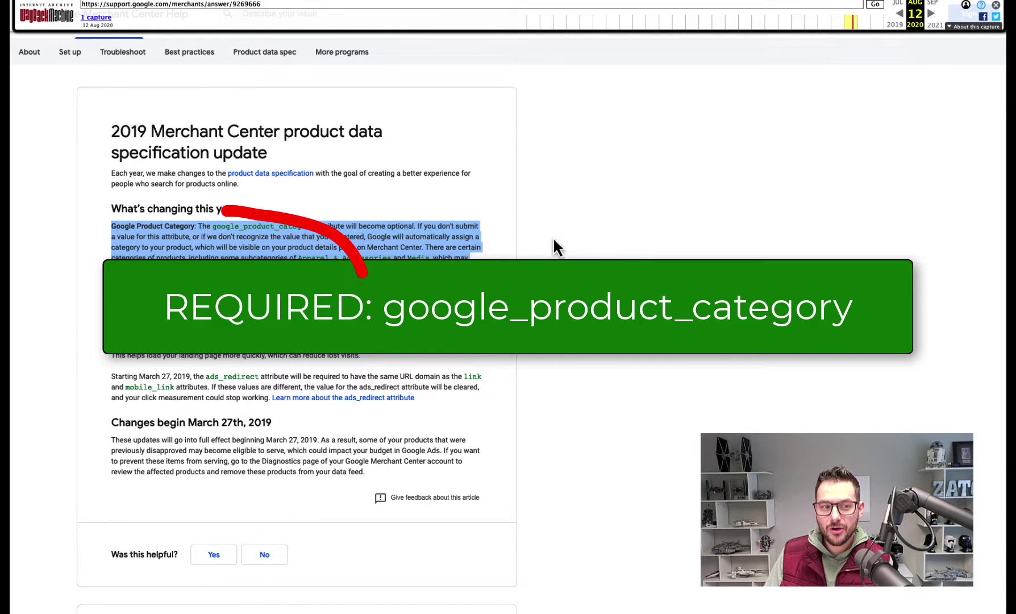
click(610, 238)
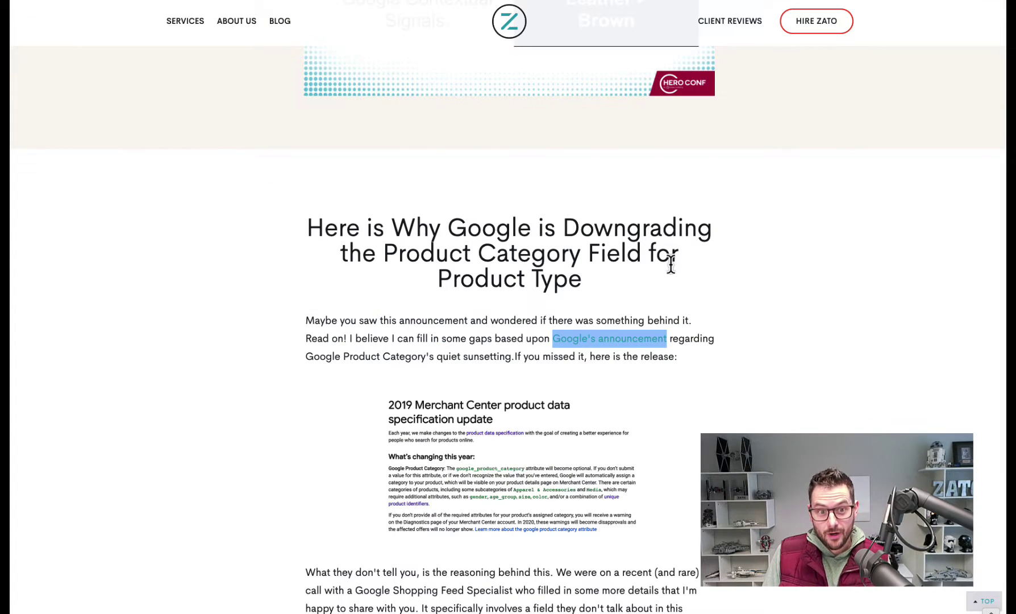
scroll(739, 267, down, 2)
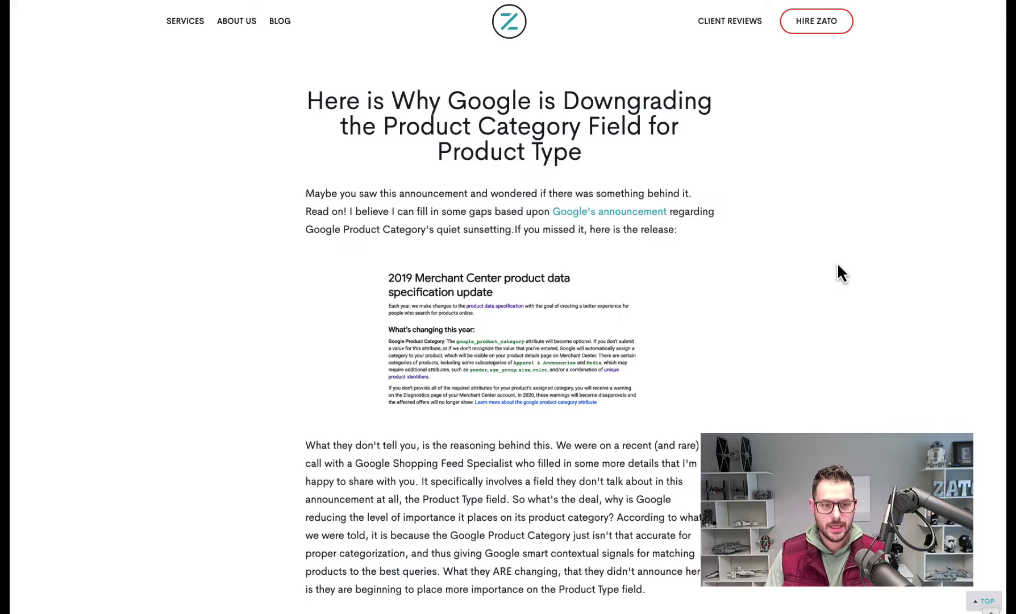
Step: Scroll the Zato blog post to its section quoting Google's 2019 Product Type change
scroll(838, 266, down, 3)
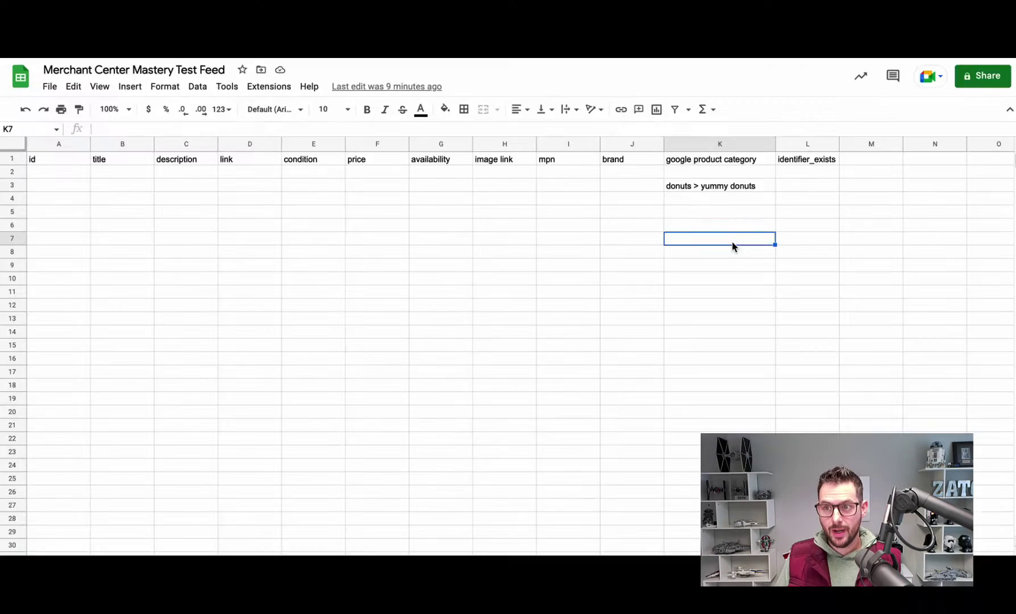
Step: Inspect category cells K5 and K8 and title cell B3 in the feed sheet
click(718, 214)
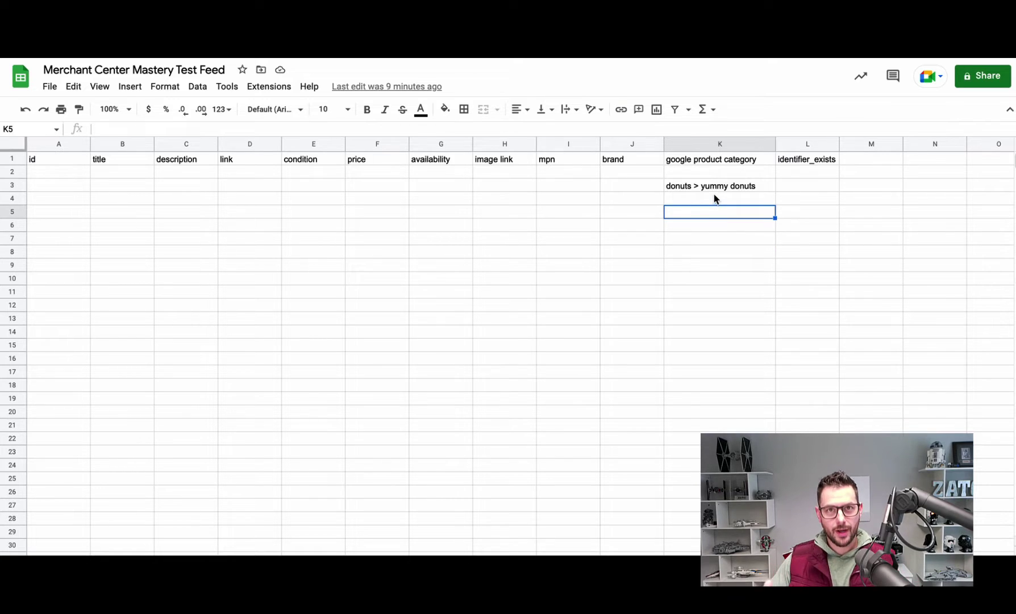
click(706, 253)
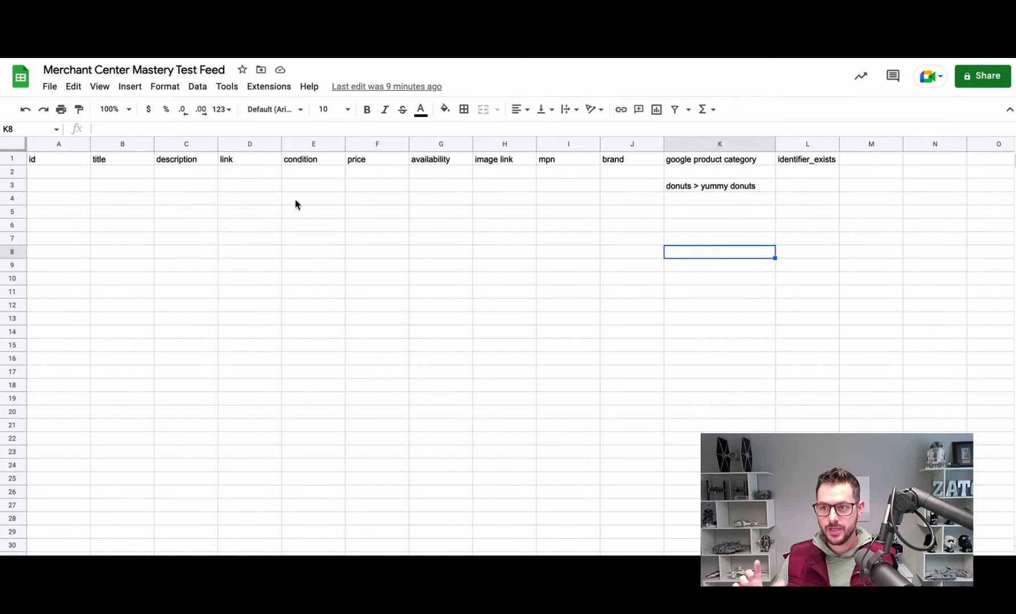
click(110, 186)
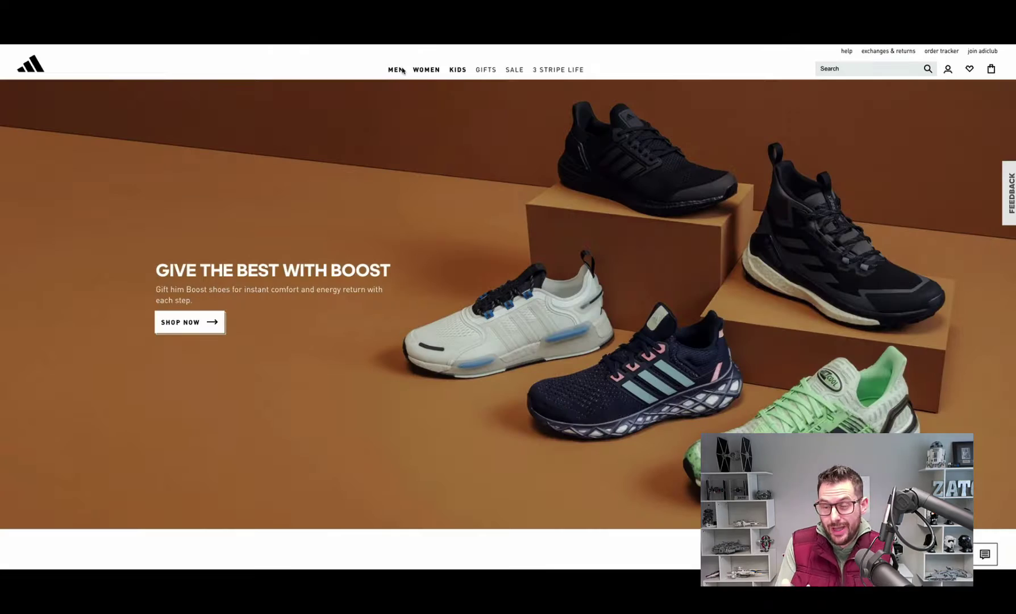
mouse_move(397, 71)
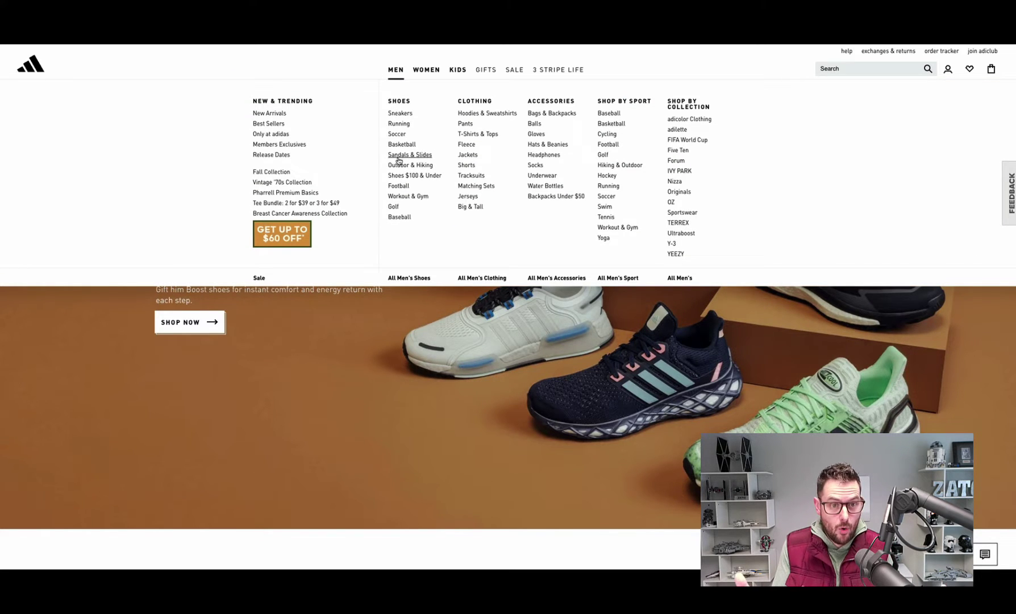
Step: Compare the adidas Men's and Women's mega menus, ending on the Women's groups like Shoes and Clothing
mouse_move(431, 72)
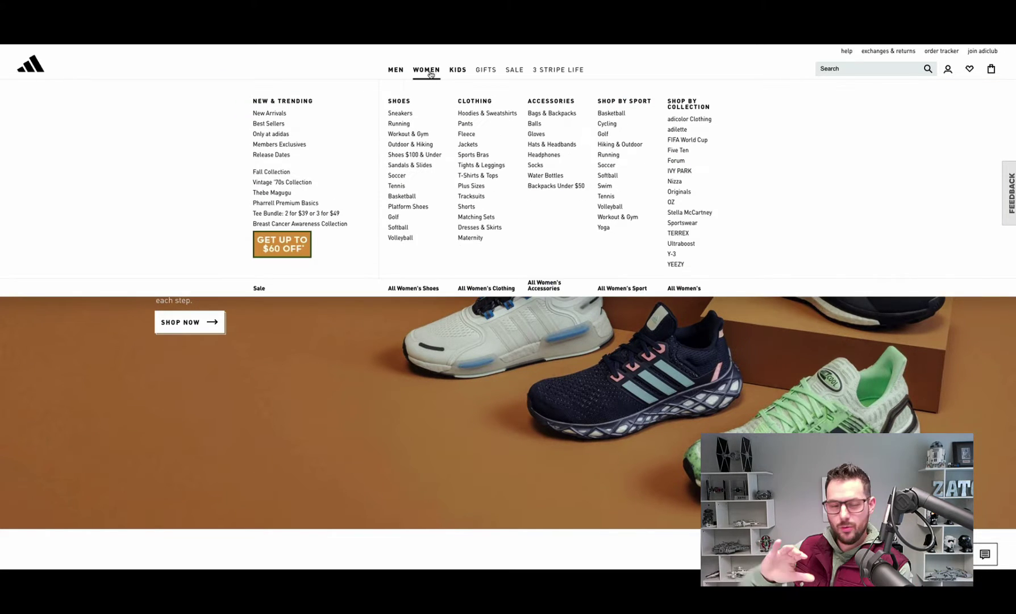